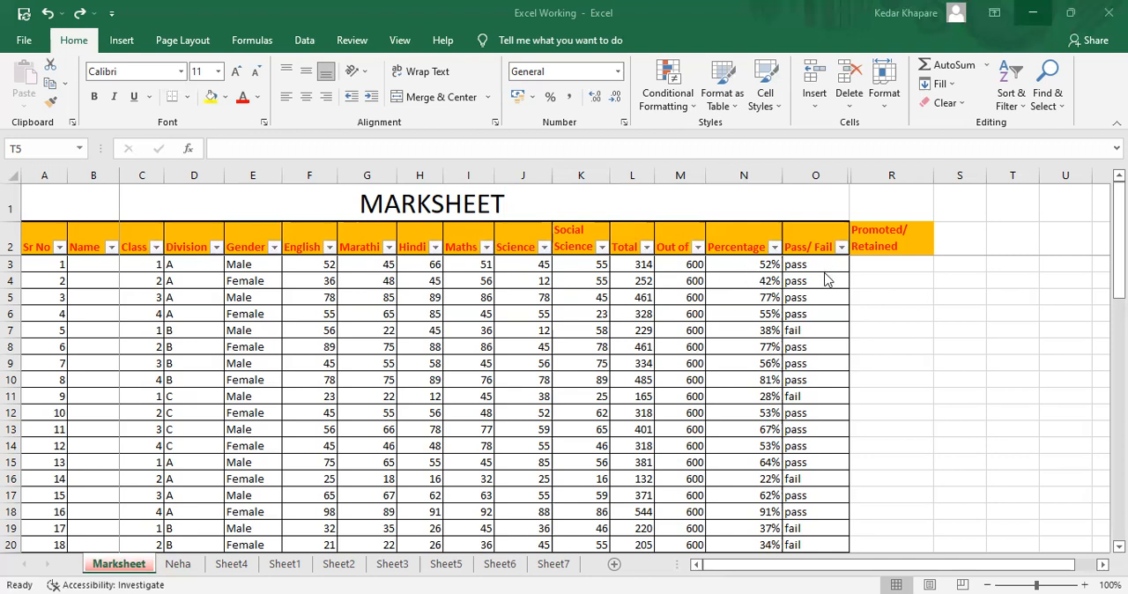
# Start an IF formula in R3 under Promoted/Retained with the logical test L3>200
pyautogui.click(879, 268)
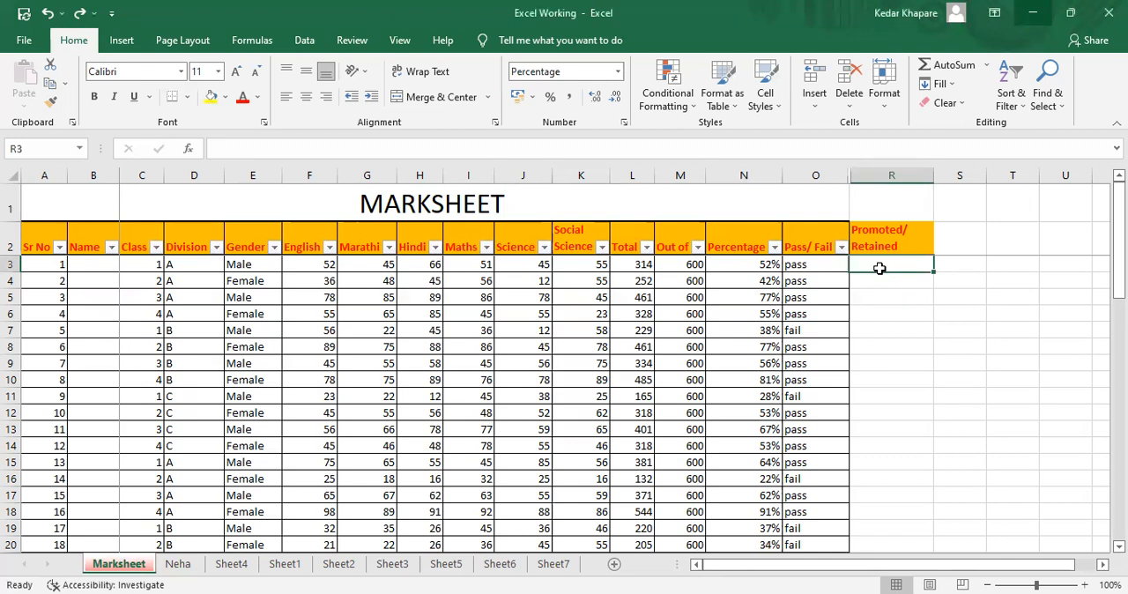
pyautogui.write('=if')
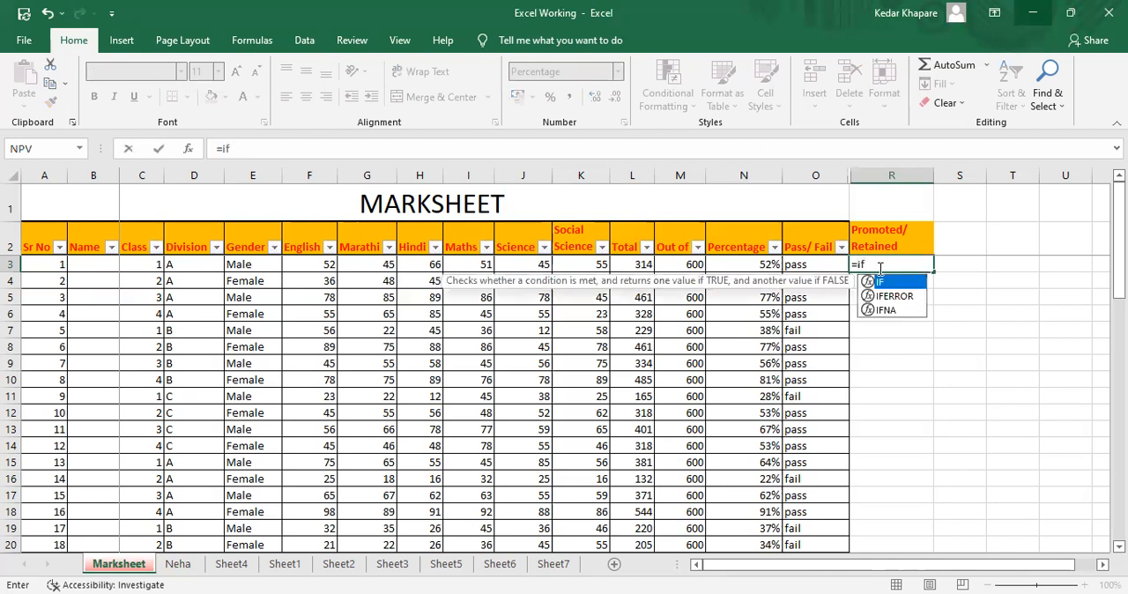
pyautogui.write('(')
pyautogui.press('Left')
pyautogui.press('Left')
pyautogui.press('Left')
pyautogui.press('Left')
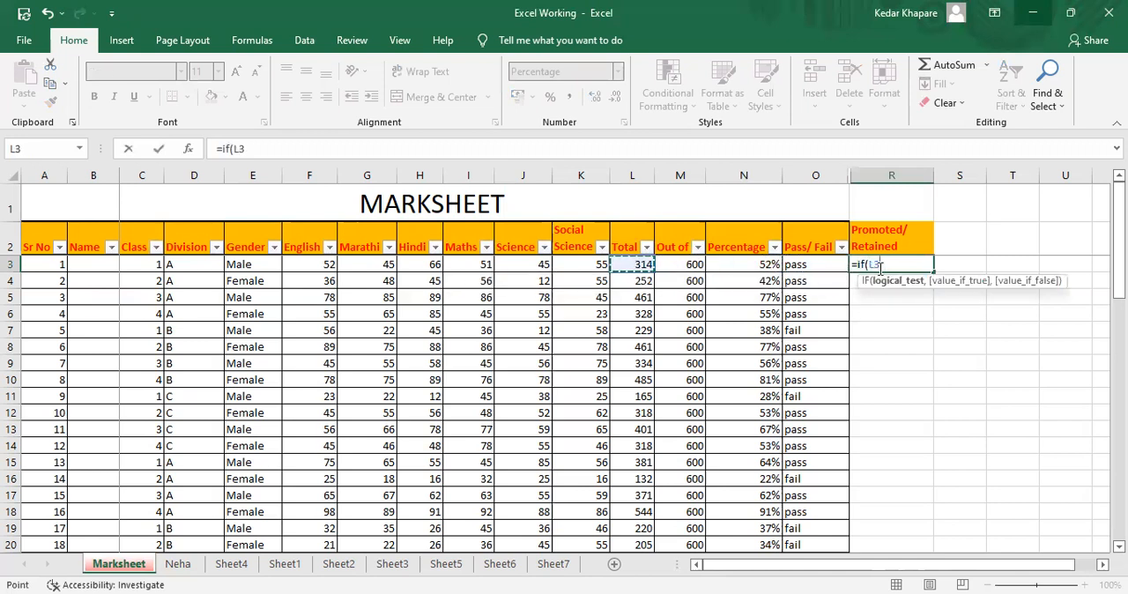
pyautogui.write('>200')
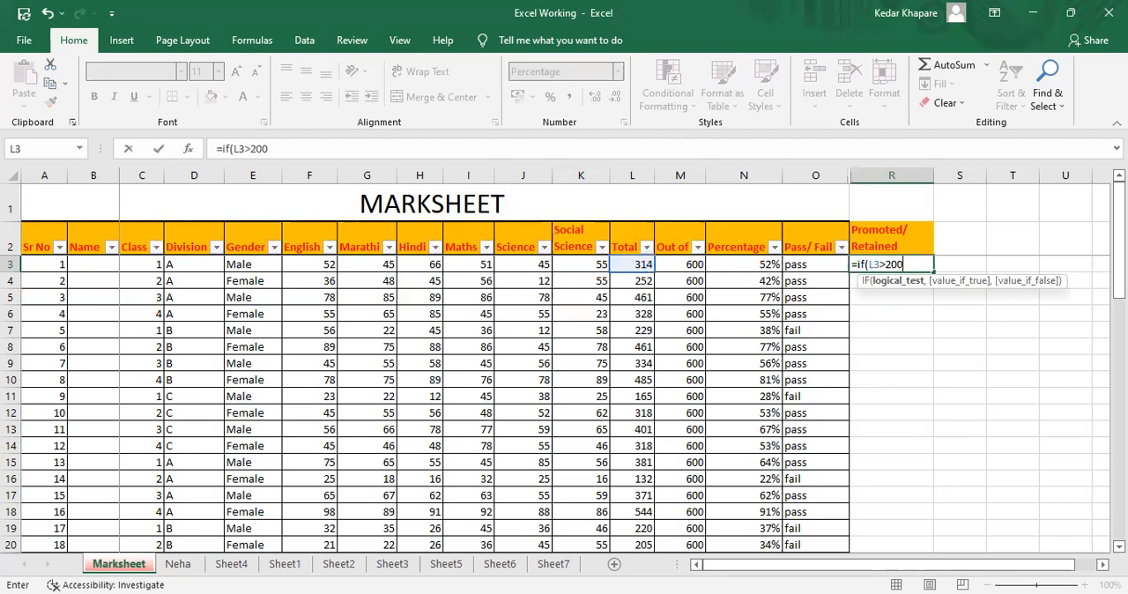
pyautogui.write(',"P')
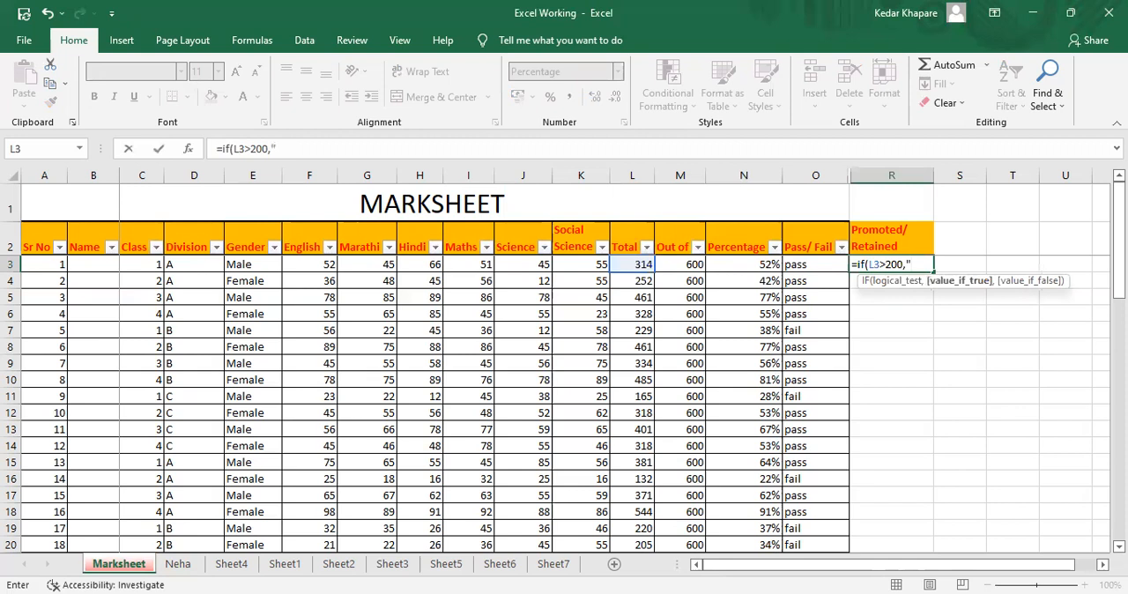
pyautogui.write('romoted')
# Complete the IF formula in R3 with "Promote" as the true value and "Retain" as the false value
pyautogui.press('BackSpace')
pyautogui.write('"')
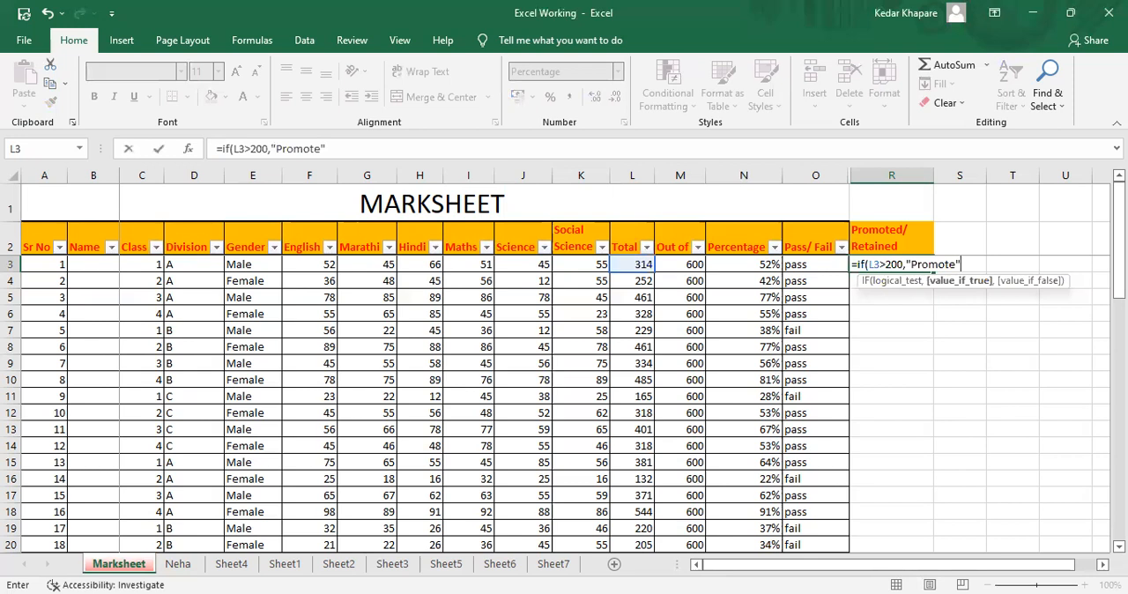
pyautogui.write(',')
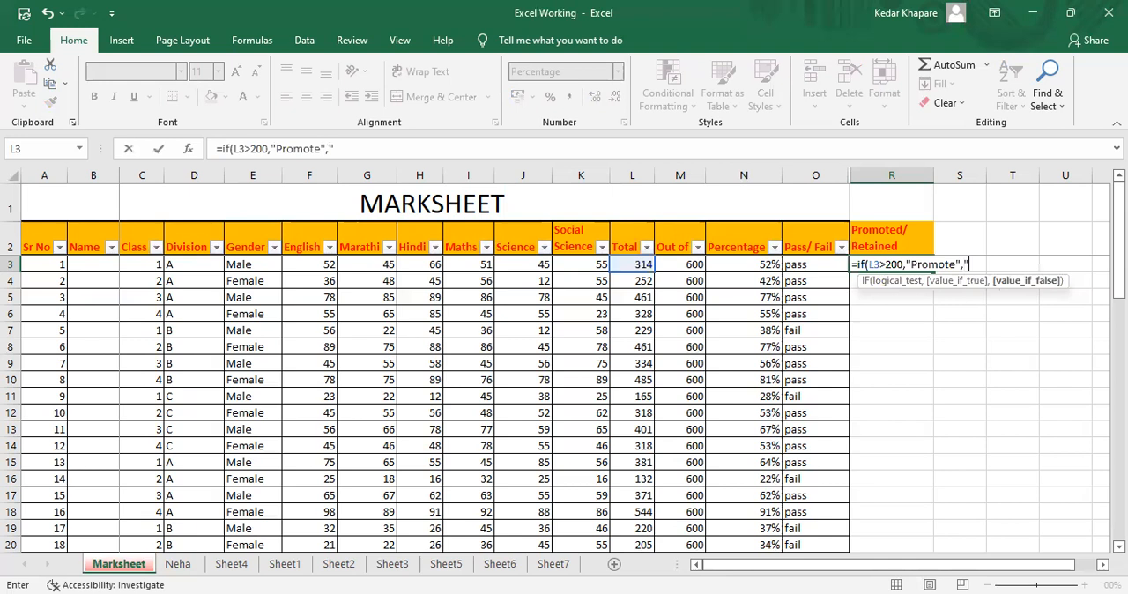
pyautogui.write('"Re')
pyautogui.write('tain"')
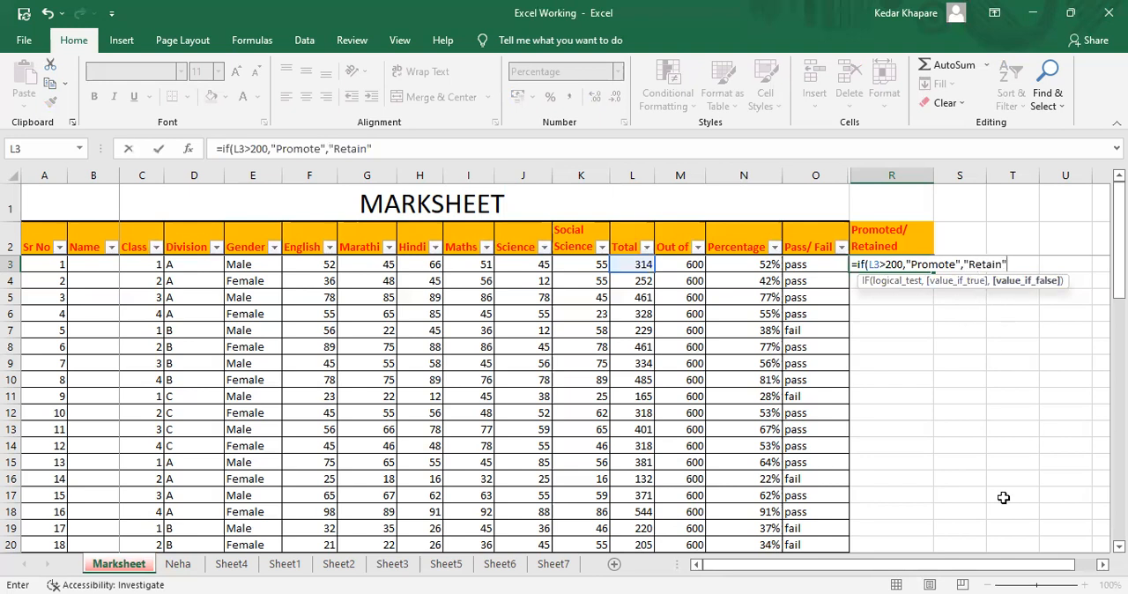
pyautogui.write(')')
pyautogui.press('Return')
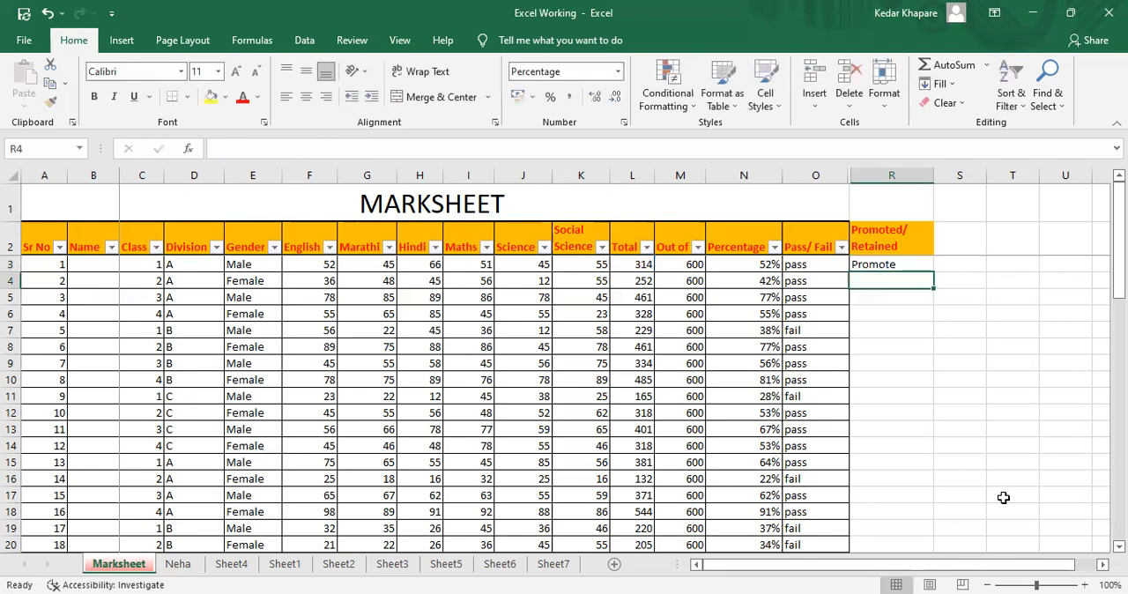
# Copy the IF formula from R3 into R4:R52 of the Promoted/Retained column
pyautogui.press('Up')
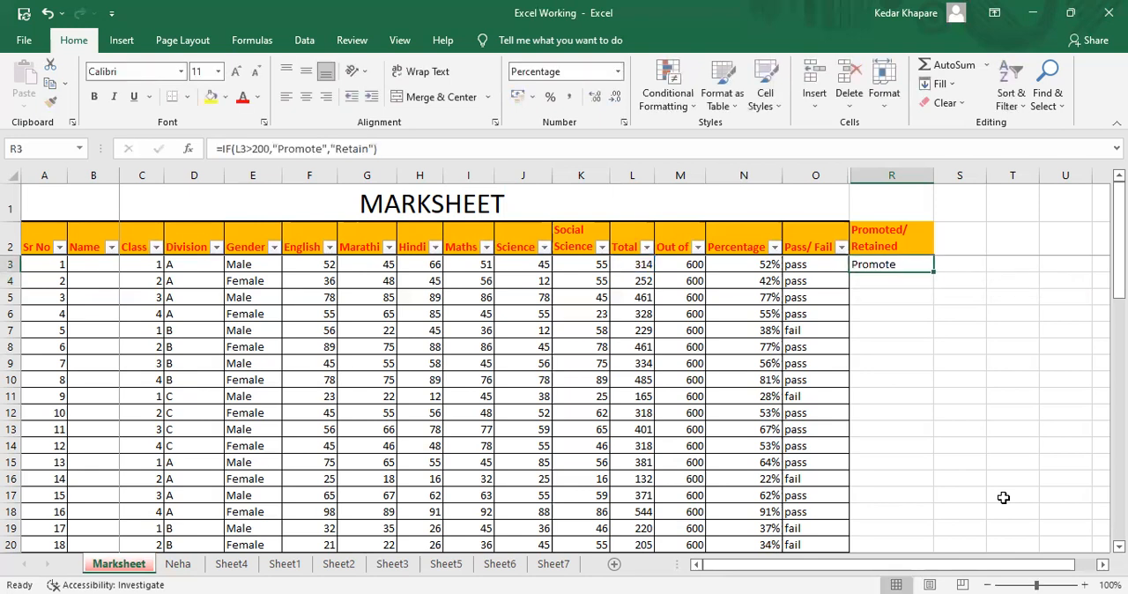
pyautogui.click(1002, 497)
pyautogui.press('Up')
pyautogui.press('Up')
pyautogui.press('Up')
pyautogui.press('Up')
pyautogui.press('Up')
pyautogui.press('Up')
pyautogui.press('Up')
pyautogui.press('Up')
pyautogui.press('Up')
pyautogui.press('Up')
pyautogui.press('Up')
pyautogui.press('Up')
pyautogui.press('Up')
pyautogui.press('Up')
pyautogui.press('Left')
pyautogui.press('Left')
pyautogui.hotkey('ctrl', 'c')
pyautogui.press('Down')
pyautogui.hotkey('shift', 'Down')
pyautogui.hotkey('shift', 'Down')
pyautogui.hotkey('shift', 'Down')
pyautogui.hotkey('shift', 'Down')
pyautogui.hotkey('shift', 'Down')
pyautogui.hotkey('shift', 'Down')
pyautogui.hotkey('shift', 'Down')
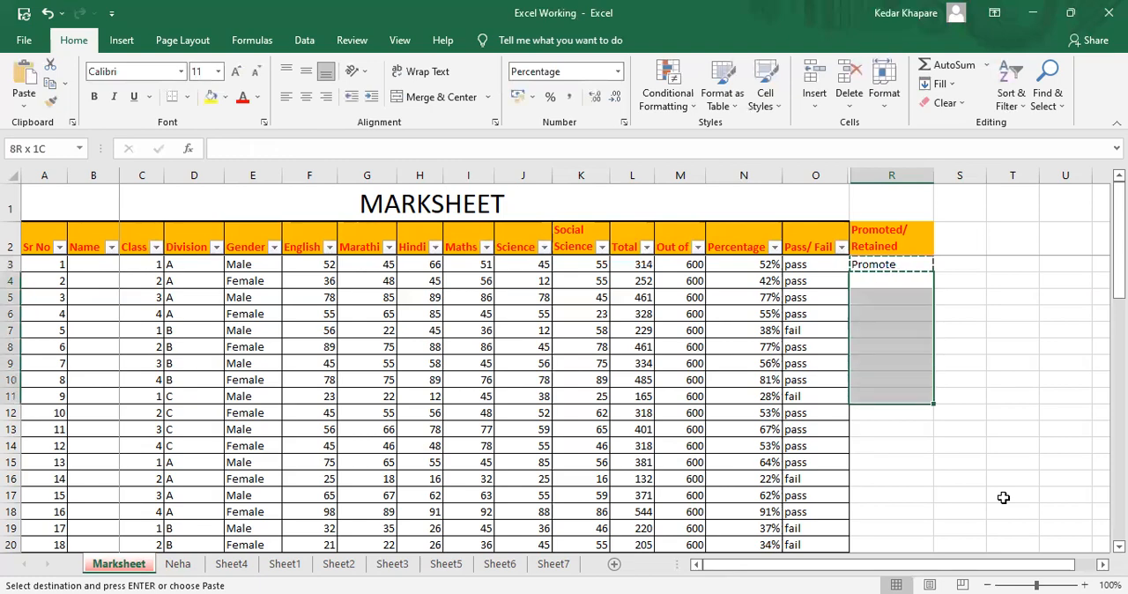
pyautogui.hotkey('shift', 'Down')
pyautogui.hotkey('shift', 'Down')
pyautogui.hotkey('shift', 'Down')
pyautogui.hotkey('shift', 'Down')
pyautogui.hotkey('shift', 'Down')
pyautogui.hotkey('shift', 'Down')
pyautogui.hotkey('shift', 'Down')
pyautogui.hotkey('shift', 'Down')
pyautogui.hotkey('shift', 'Down')
pyautogui.hotkey('shift', 'Down')
pyautogui.hotkey('shift', 'Down')
pyautogui.hotkey('shift', 'Down')
pyautogui.hotkey('shift', 'Down')
pyautogui.hotkey('shift', 'Down')
pyautogui.hotkey('shift', 'Down')
pyautogui.hotkey('shift', 'Down')
pyautogui.hotkey('shift', 'Down')
pyautogui.hotkey('shift', 'Down')
pyautogui.hotkey('shift', 'Down')
pyautogui.hotkey('shift', 'Down')
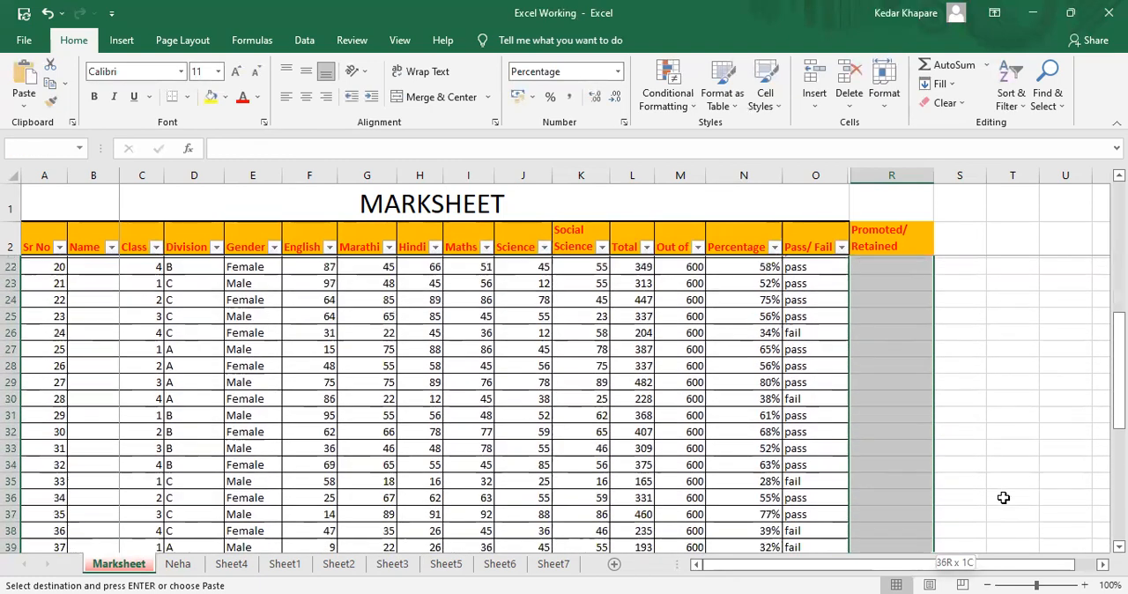
pyautogui.hotkey('shift', 'Down')
pyautogui.hotkey('shift', 'Down')
pyautogui.hotkey('shift', 'Down')
pyautogui.hotkey('shift', 'Down')
pyautogui.hotkey('shift', 'Down')
pyautogui.hotkey('shift', 'Down')
pyautogui.hotkey('shift', 'Down')
pyautogui.hotkey('shift', 'Down')
pyautogui.hotkey('shift', 'Down')
pyautogui.hotkey('shift', 'Down')
pyautogui.hotkey('shift', 'Down')
pyautogui.hotkey('shift', 'Down')
pyautogui.hotkey('shift', 'Down')
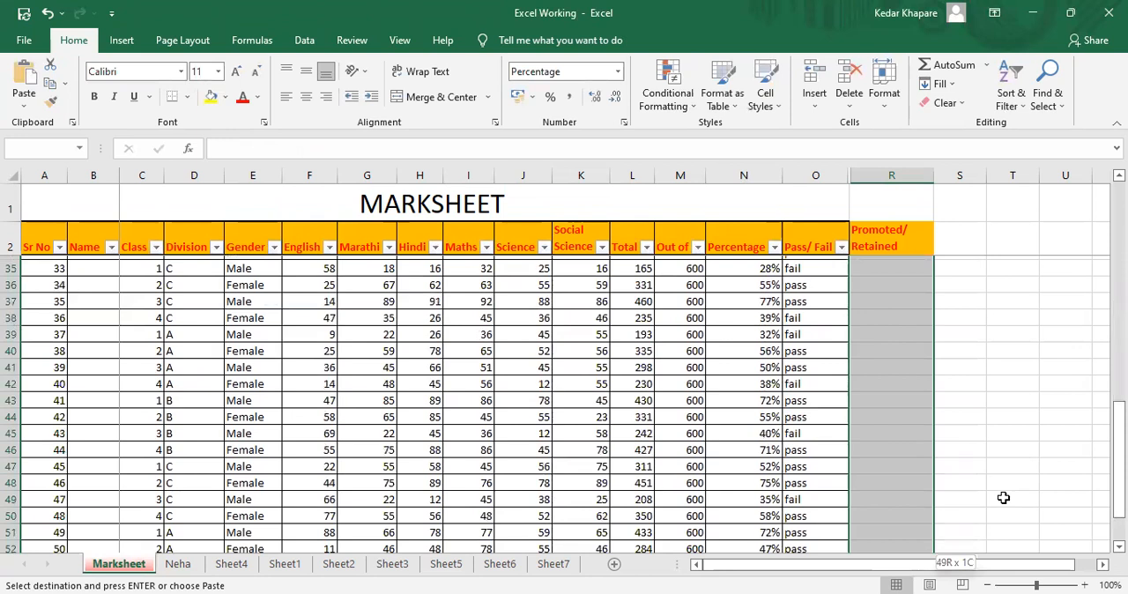
pyautogui.press('Return')
# Compare the Promoted/Retained result in row 11 with the student's total
pyautogui.press('Up')
pyautogui.press('Up')
pyautogui.press('Down')
pyautogui.press('Down')
pyautogui.press('Down')
pyautogui.press('Down')
pyautogui.press('Down')
pyautogui.press('Down')
pyautogui.press('Down')
pyautogui.press('Down')
pyautogui.press('Down')
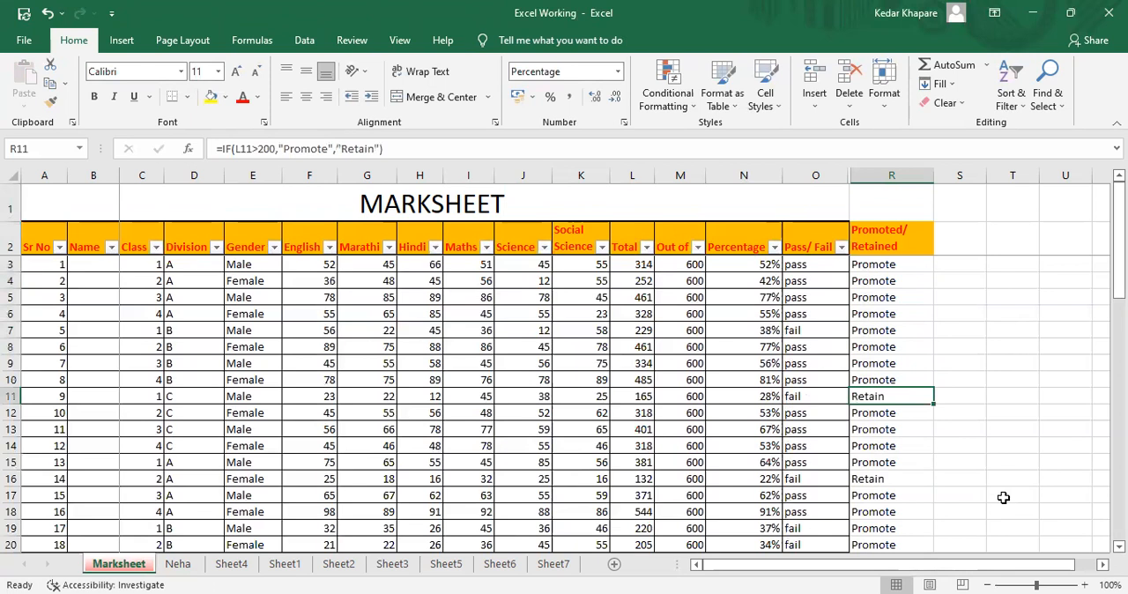
pyautogui.press('Left')
pyautogui.press('Left')
pyautogui.press('Left')
pyautogui.press('Left')
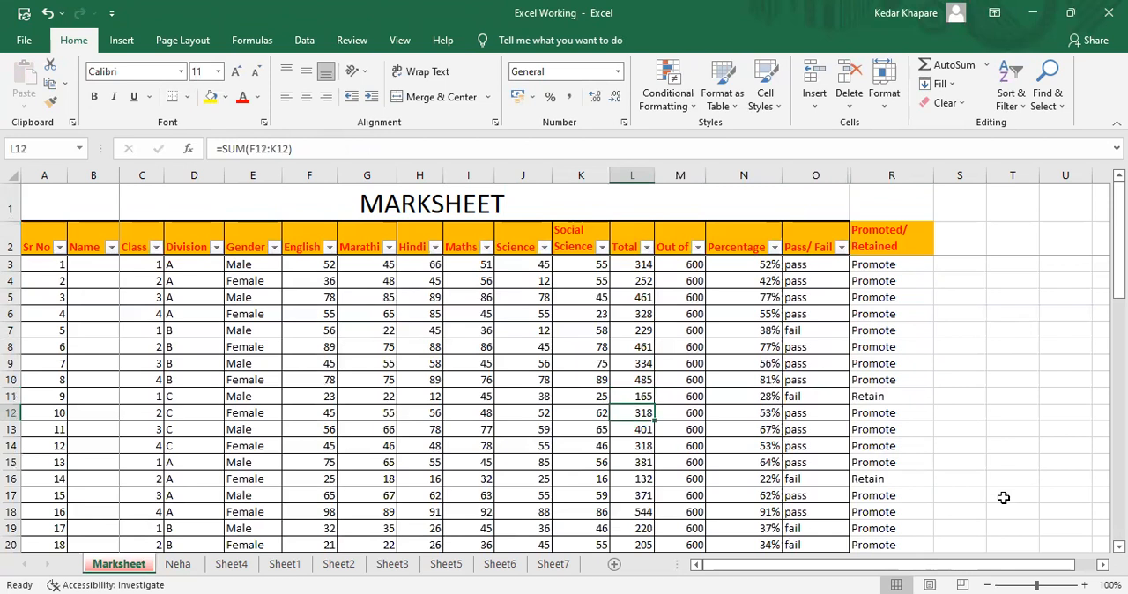
pyautogui.press('Right')
pyautogui.press('Right')
pyautogui.press('Right')
pyautogui.press('Right')
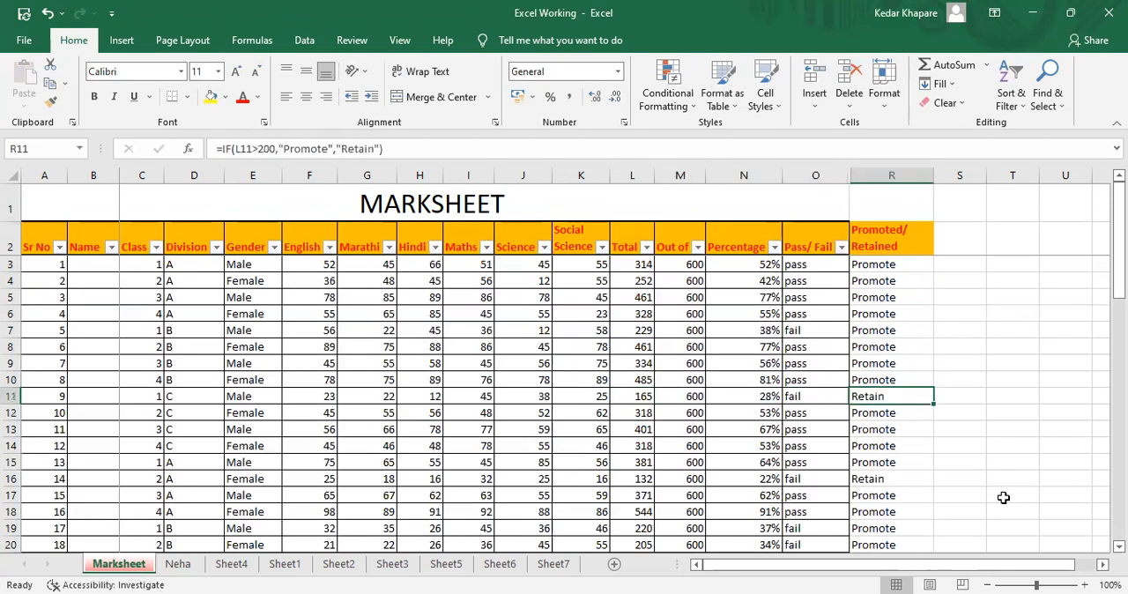
# Compare the total, Pass/Fail and Promoted/Retained results of the student in row 7
pyautogui.press('Left')
pyautogui.press('Left')
pyautogui.press('Up')
pyautogui.press('Up')
pyautogui.press('Right')
pyautogui.press('Up')
pyautogui.press('Up')
pyautogui.press('Right')
pyautogui.press('Left')
pyautogui.press('Left')
pyautogui.press('Left')
pyautogui.press('Left')
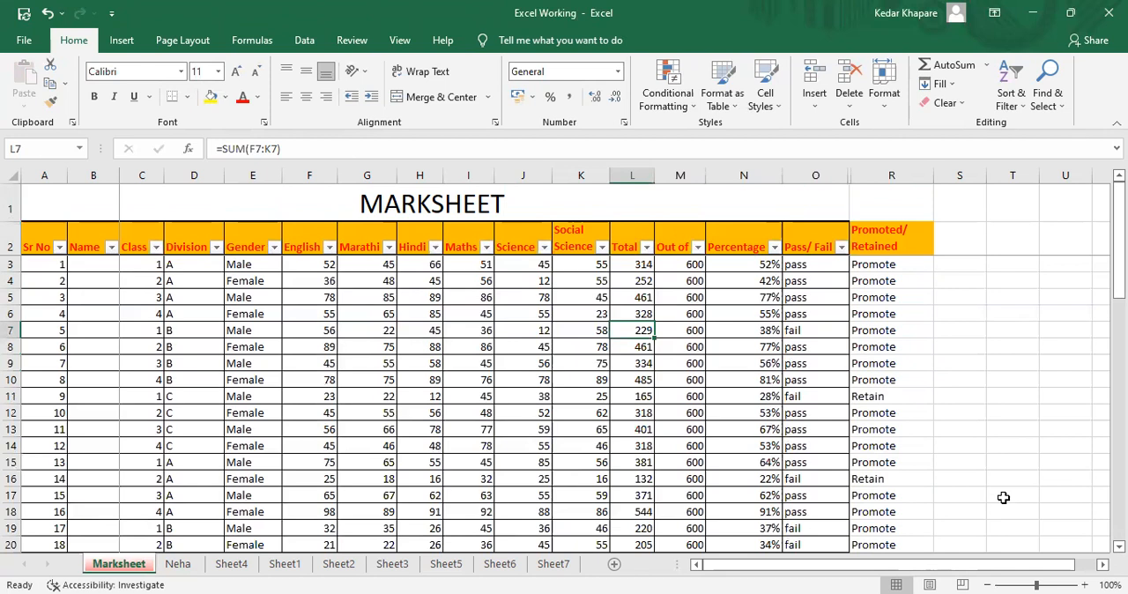
# Compare the total, Pass/Fail result and Promoted/Retained formula in row 26
pyautogui.click(1048, 584)
pyautogui.click(814, 446)
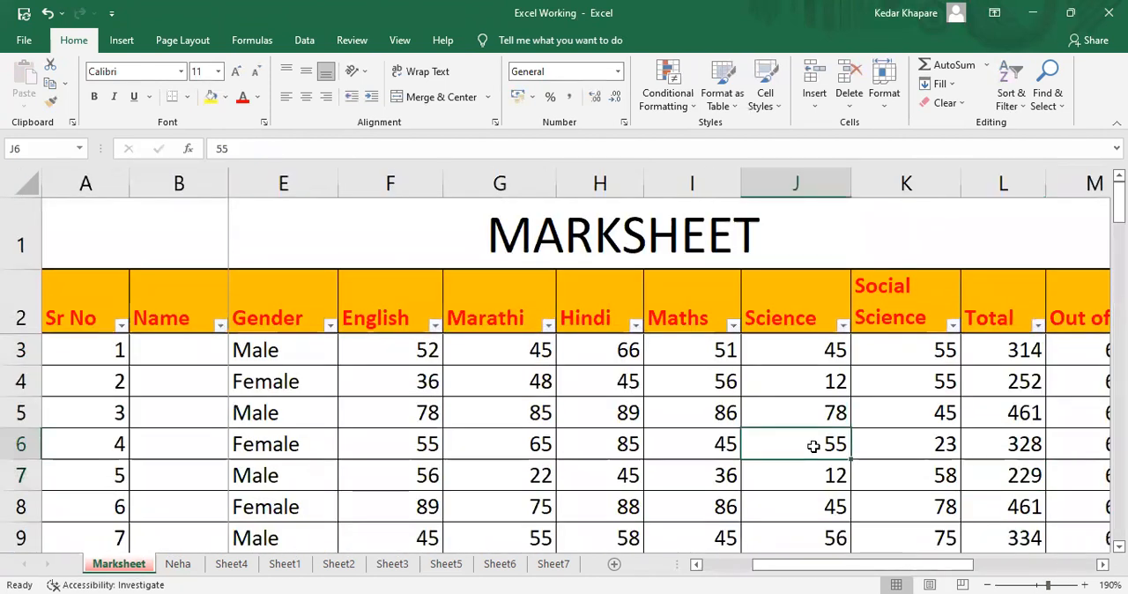
pyautogui.press('Right')
pyautogui.press('Right')
pyautogui.press('Right')
pyautogui.press('Right')
pyautogui.press('Right')
pyautogui.press('Right')
pyautogui.press('Right')
pyautogui.press('Down')
pyautogui.press('Down')
pyautogui.press('Down')
pyautogui.press('Down')
pyautogui.press('Down')
pyautogui.press('Down')
pyautogui.press('Down')
pyautogui.press('Down')
pyautogui.press('Down')
pyautogui.press('Down')
pyautogui.press('Down')
pyautogui.press('Down')
pyautogui.press('Down')
pyautogui.press('Down')
pyautogui.press('Down')
pyautogui.press('Down')
pyautogui.press('Down')
pyautogui.press('Down')
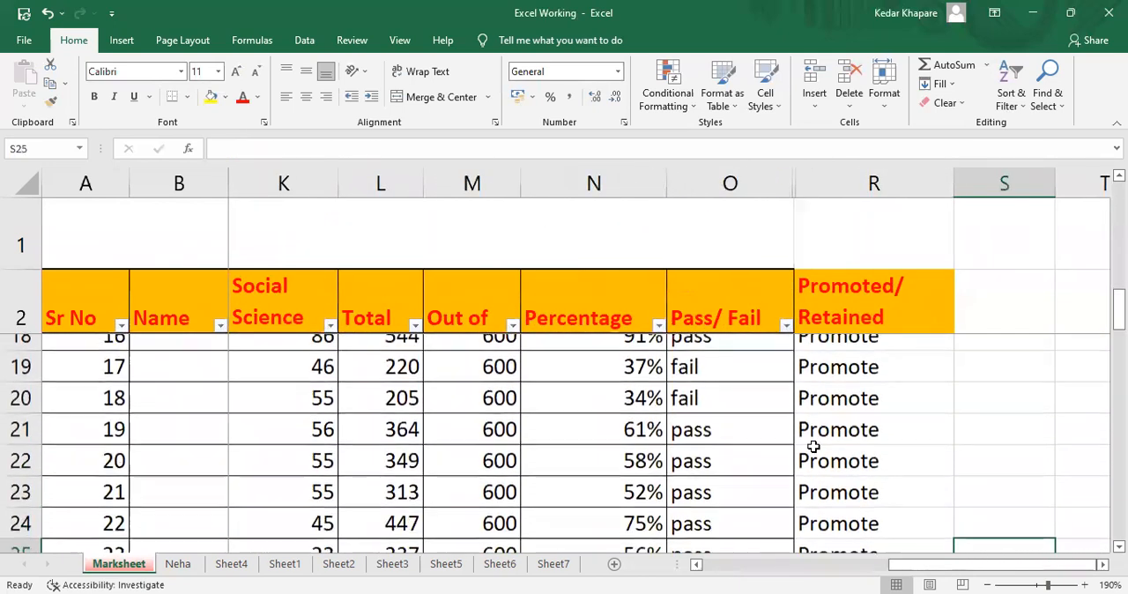
pyautogui.press('Down')
pyautogui.press('Down')
pyautogui.press('Down')
pyautogui.press('Down')
pyautogui.press('Down')
pyautogui.press('Down')
pyautogui.press('Up')
pyautogui.press('Up')
pyautogui.press('Up')
pyautogui.press('Up')
pyautogui.press('Up')
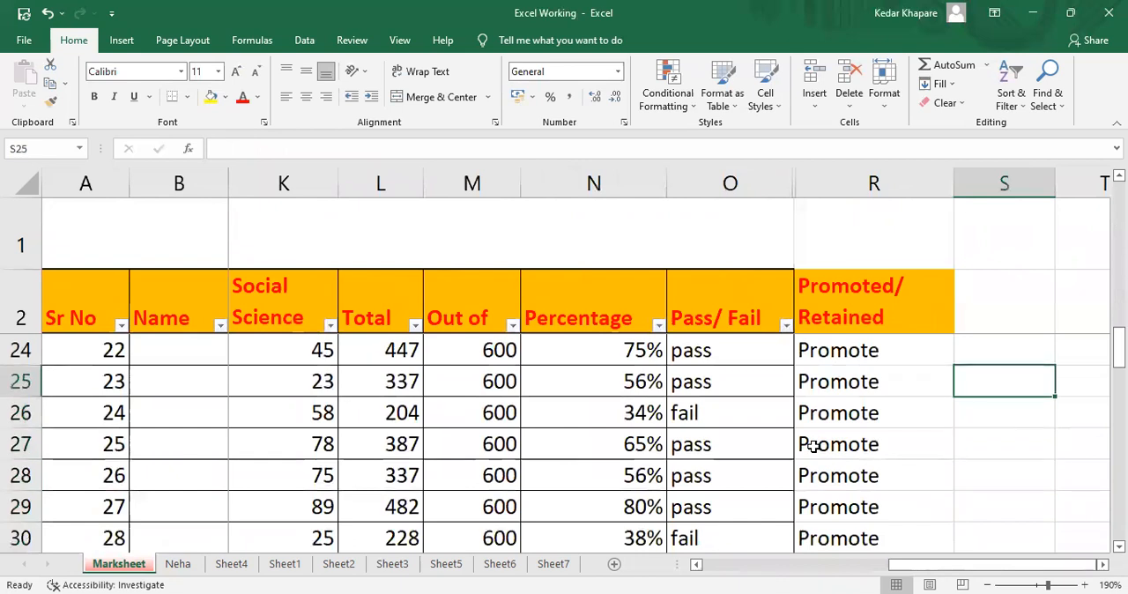
pyautogui.press('Down')
pyautogui.press('Left')
pyautogui.press('Left')
pyautogui.press('Left')
pyautogui.press('Right')
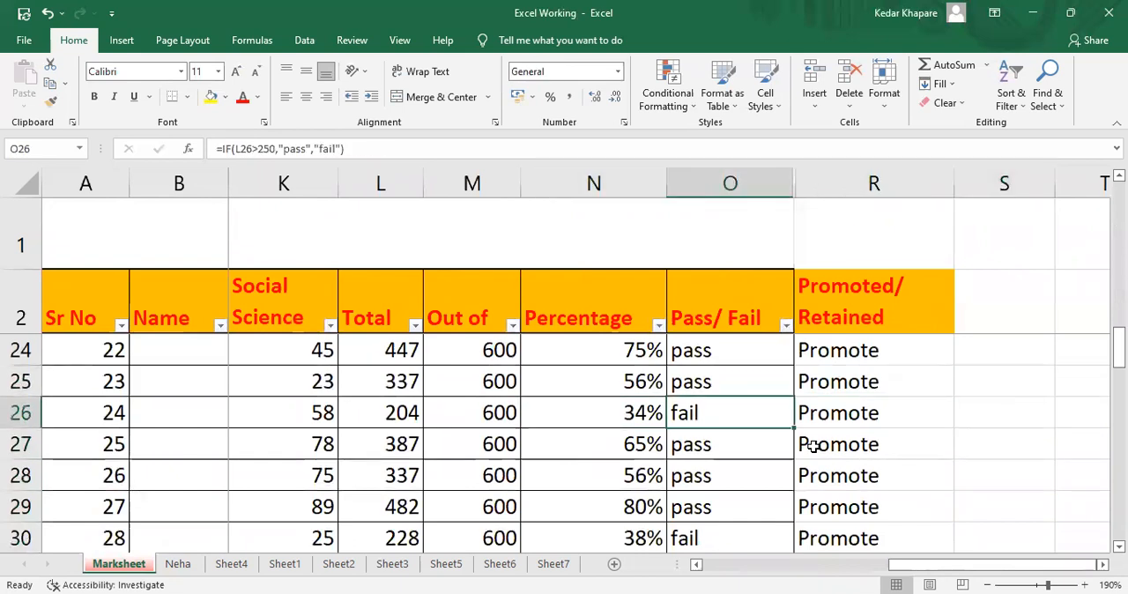
pyautogui.press('Left')
pyautogui.press('Left')
pyautogui.press('Left')
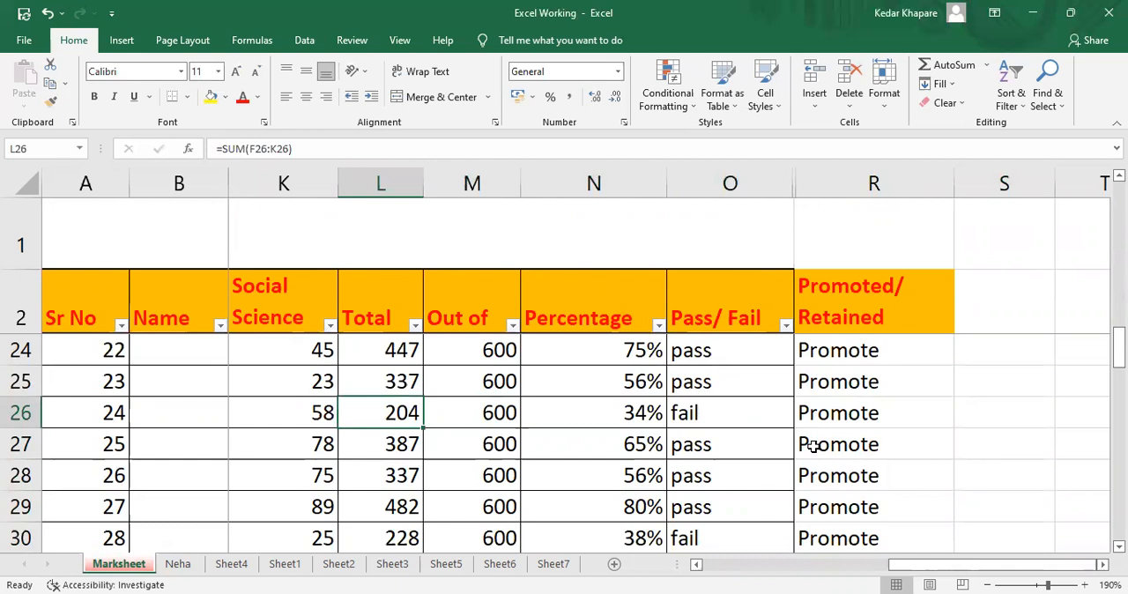
pyautogui.press('Right')
pyautogui.press('Right')
pyautogui.press('Right')
pyautogui.press('Right')
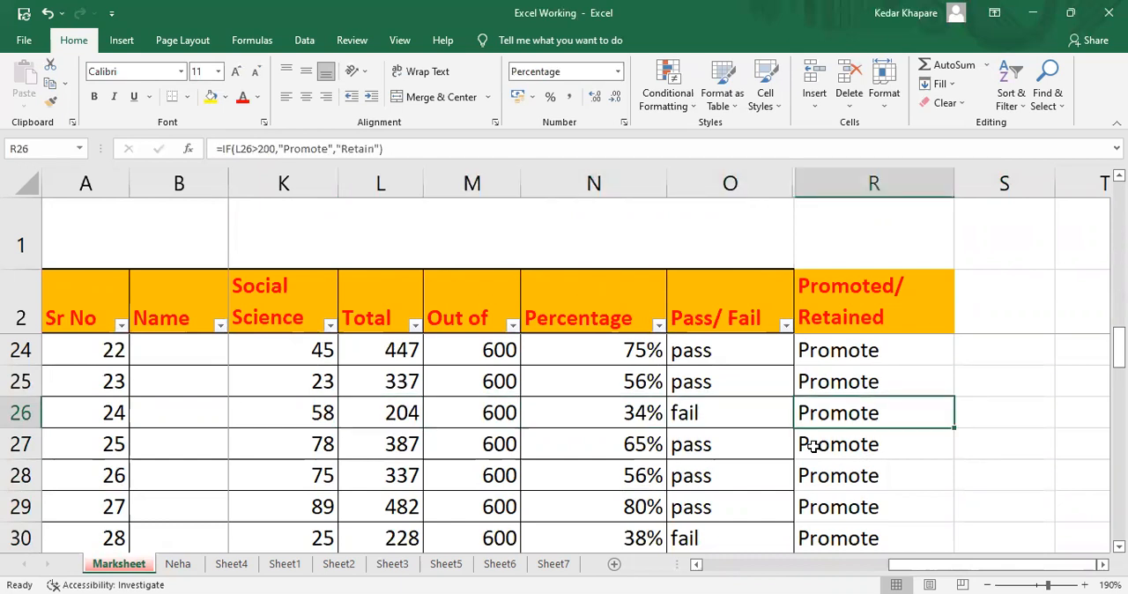
# Check the Promoted/Retained result in row 39 against its total and Pass/Fail formula
pyautogui.press('Down')
pyautogui.press('Down')
pyautogui.press('Down')
pyautogui.press('Down')
pyautogui.press('Down')
pyautogui.press('Down')
pyautogui.press('Down')
pyautogui.press('Down')
pyautogui.press('Down')
pyautogui.press('Down')
pyautogui.press('Down')
pyautogui.press('Down')
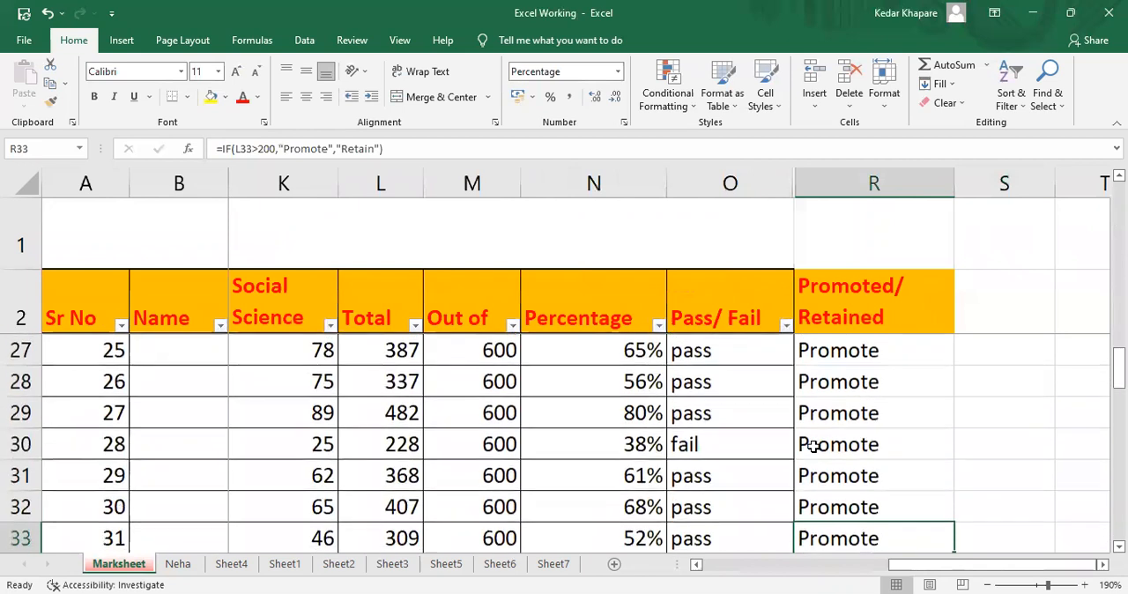
pyautogui.press('Down')
pyautogui.press('Down')
pyautogui.press('Down')
pyautogui.press('Down')
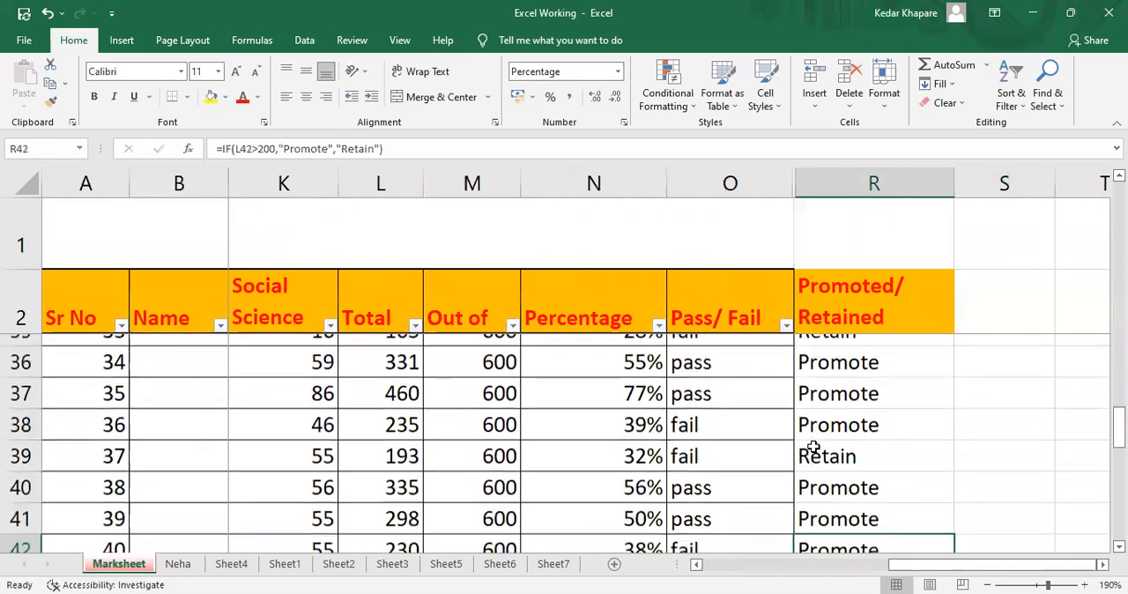
pyautogui.press('Up')
pyautogui.press('Up')
pyautogui.press('Up')
pyautogui.press('Left')
pyautogui.press('Left')
pyautogui.press('Right')
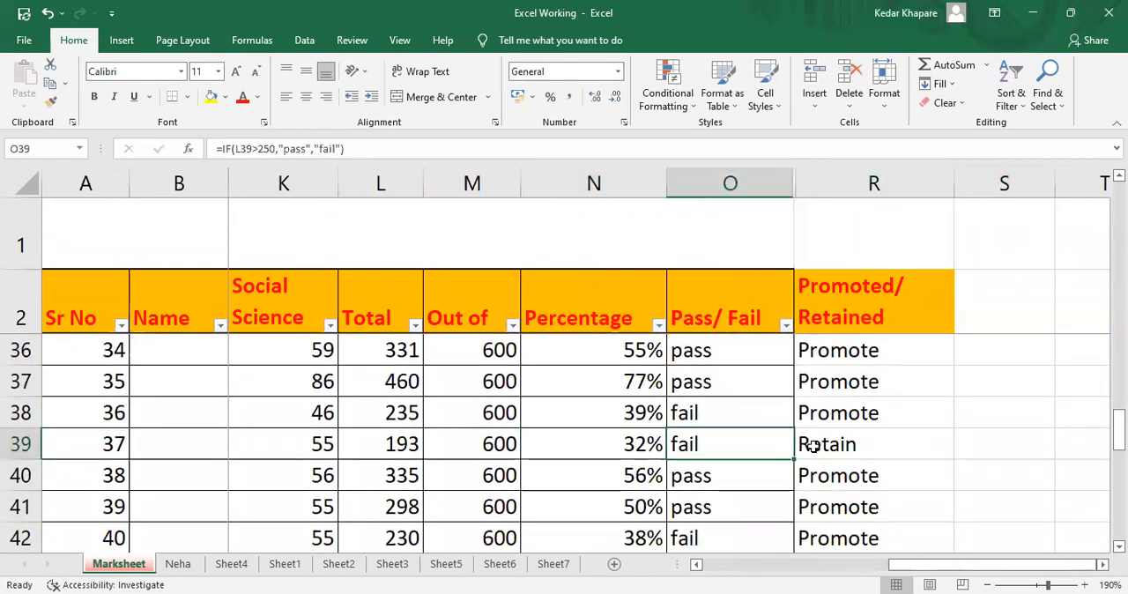
pyautogui.press('Left')
pyautogui.press('Left')
pyautogui.press('Left')
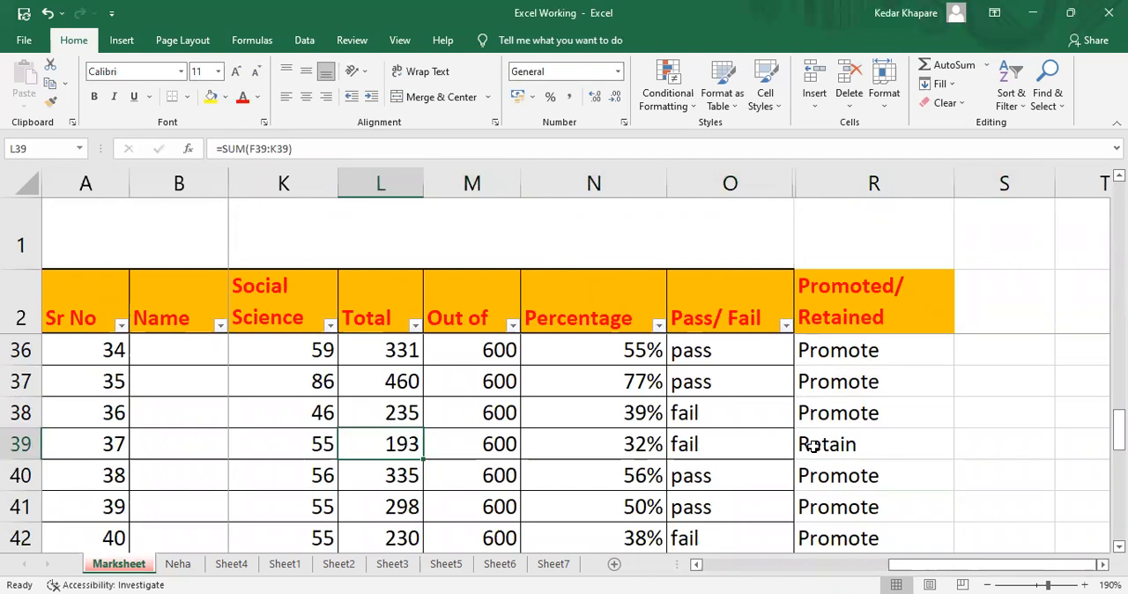
pyautogui.press('Right')
pyautogui.press('Right')
pyautogui.press('Right')
pyautogui.press('Right')
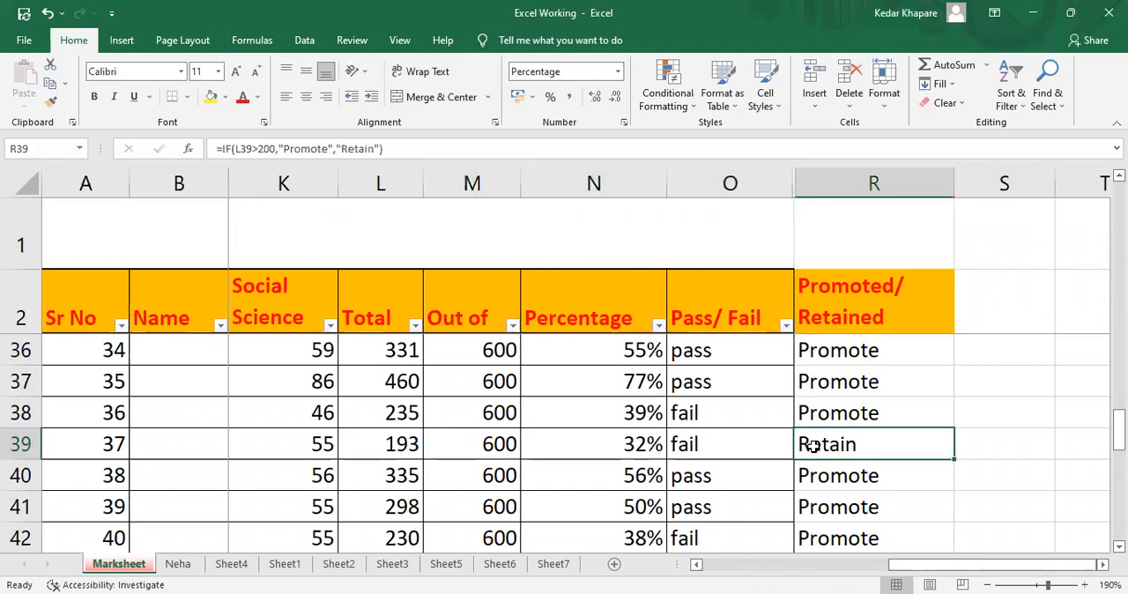
# Review the remaining Promoted/Retained results down to the last student row and return to the column's first row
pyautogui.press('Down')
pyautogui.press('Down')
pyautogui.press('Down')
pyautogui.press('Down')
pyautogui.press('Down')
pyautogui.press('Down')
pyautogui.press('Down')
pyautogui.press('Down')
pyautogui.press('Down')
pyautogui.press('Down')
pyautogui.press('Down')
pyautogui.press('Down')
pyautogui.press('Down')
pyautogui.press('Down')
pyautogui.press('Down')
pyautogui.press('Up')
pyautogui.press('Up')
pyautogui.press('Up')
pyautogui.press('Up')
pyautogui.press('Up')
pyautogui.press('Up')
pyautogui.press('Up')
pyautogui.press('Up')
pyautogui.press('Up')
pyautogui.press('Up')
pyautogui.press('Up')
pyautogui.press('Up')
pyautogui.press('Up')
pyautogui.press('Up')
pyautogui.press('Up')
pyautogui.press('Up')
pyautogui.press('Up')
pyautogui.press('Up')
pyautogui.press('Up')
pyautogui.press('Up')
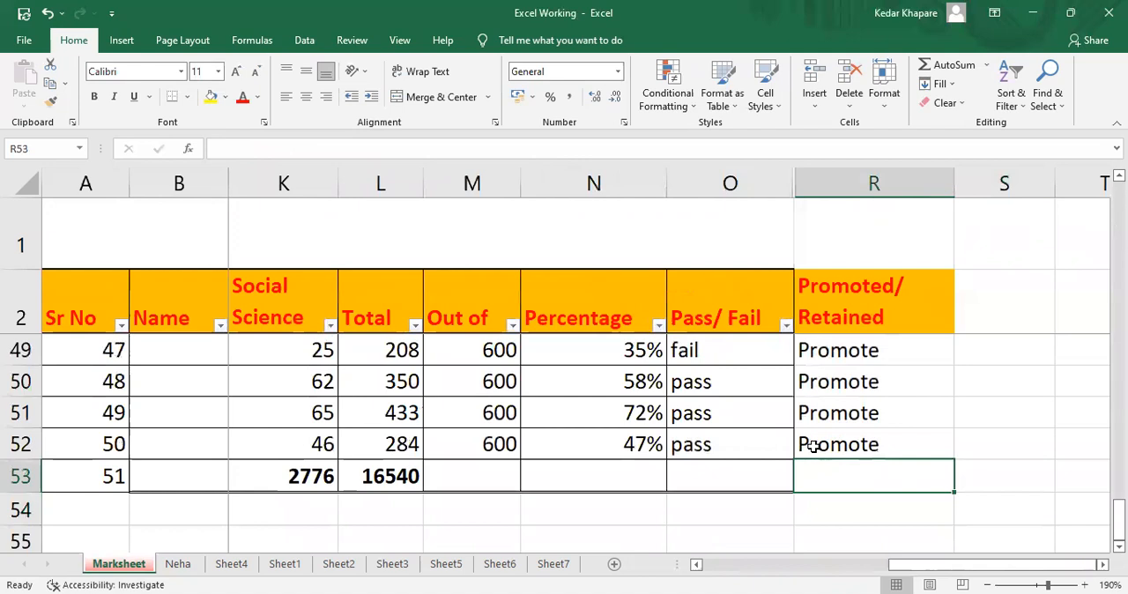
pyautogui.press('Up')
pyautogui.press('Up')
pyautogui.press('Up')
pyautogui.press('Up')
pyautogui.press('Up')
pyautogui.press('Up')
pyautogui.press('Up')
pyautogui.press('Up')
pyautogui.press('Up')
pyautogui.press('Up')
pyautogui.press('Up')
pyautogui.press('Up')
pyautogui.press('Up')
pyautogui.press('Up')
pyautogui.press('Up')
pyautogui.press('Up')
pyautogui.press('Up')
pyautogui.press('Up')
pyautogui.press('Up')
pyautogui.press('Up')
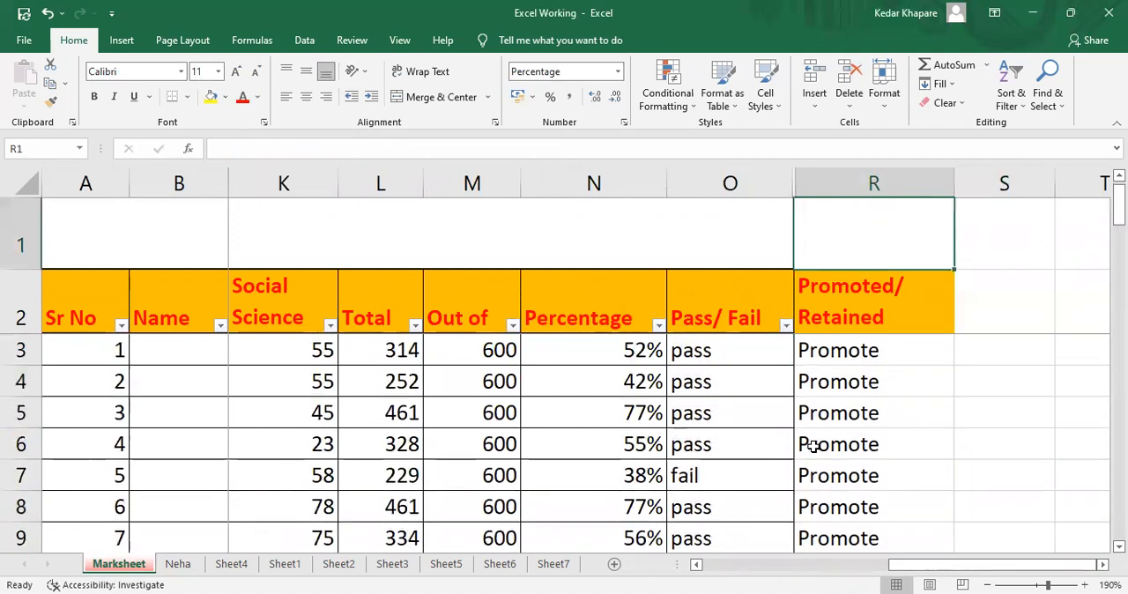
# Review the Promoted/Retained formulas from R4 down to R11
pyautogui.click(1033, 585)
pyautogui.click(1041, 584)
pyautogui.click(644, 330)
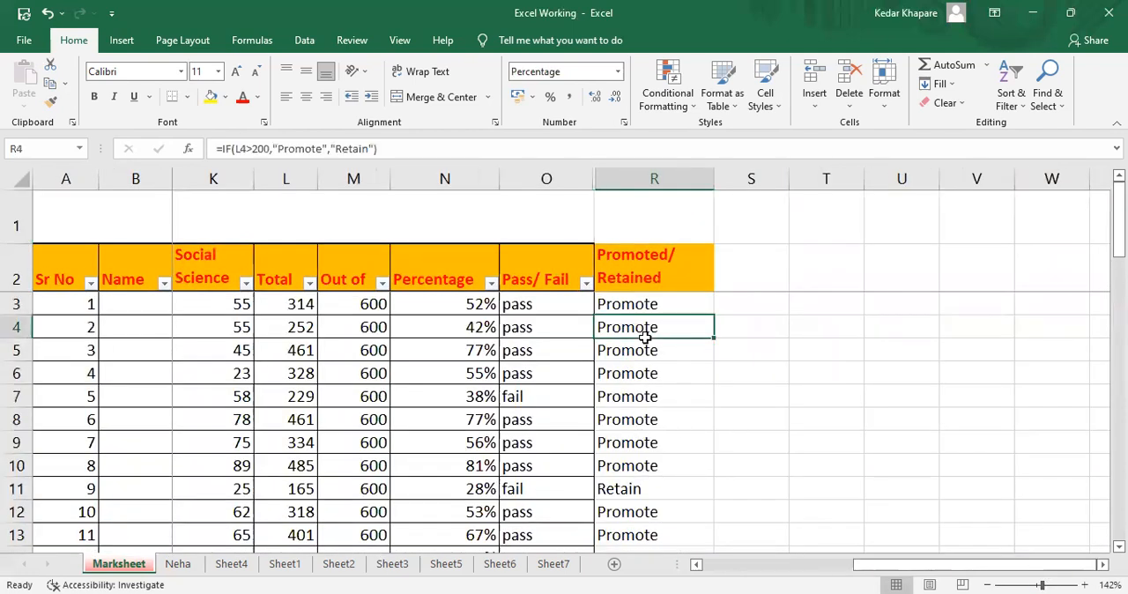
pyautogui.press('Down')
pyautogui.press('Down')
pyautogui.press('Down')
pyautogui.press('Down')
pyautogui.press('Down')
pyautogui.press('Down')
pyautogui.press('Down')
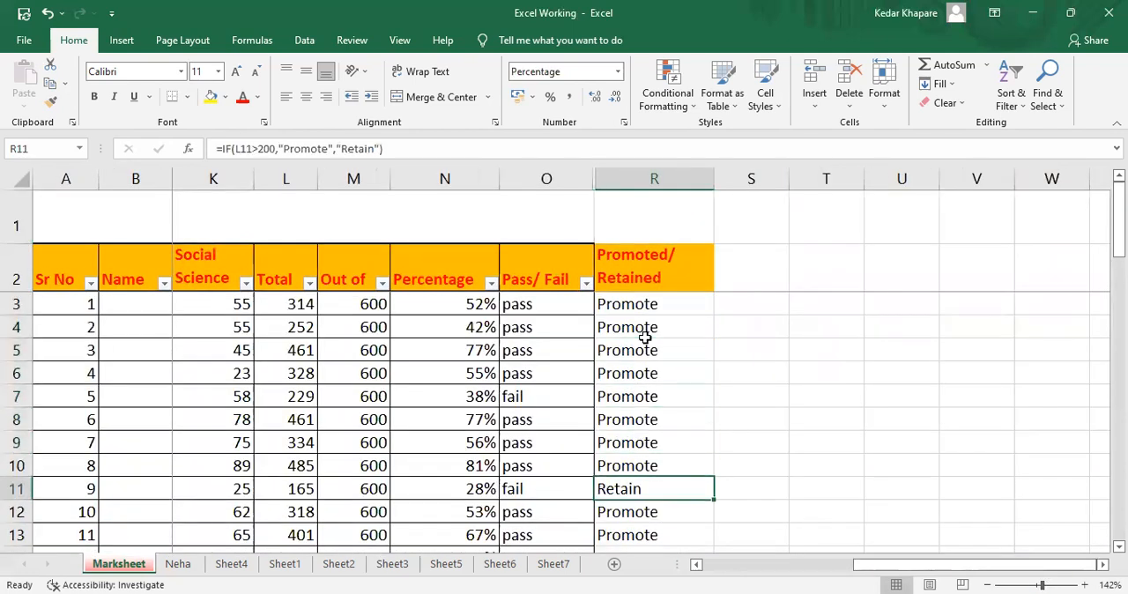
pyautogui.click(150, 8)
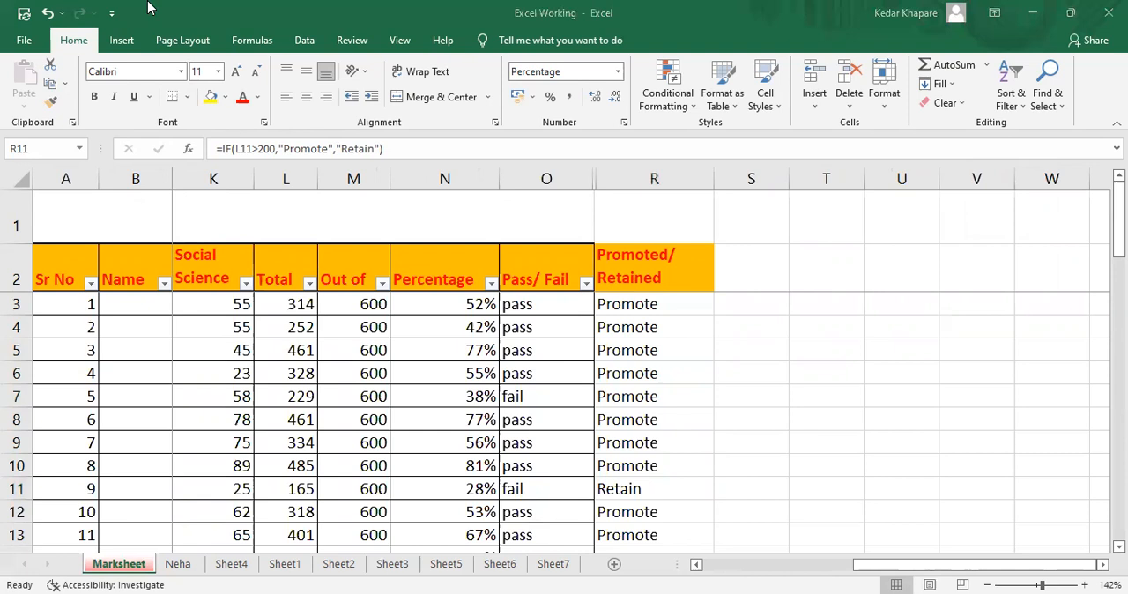